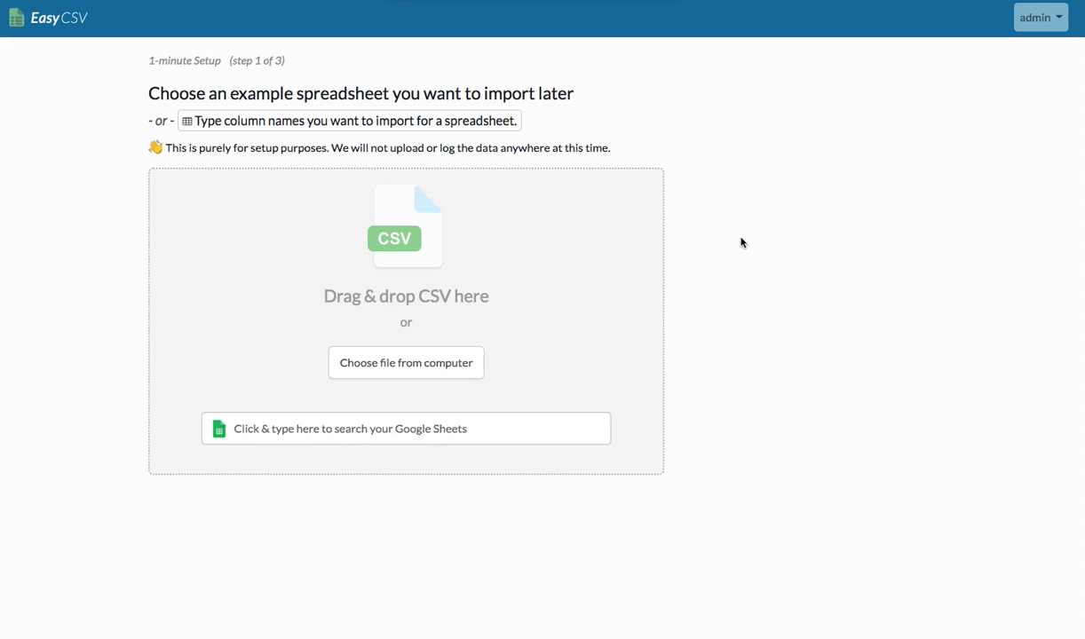
Preview rightway_clean.csv from the Finder Downloads folder and load it as the example spreadsheet for the import setup.
{"action": "key", "text": "super+Tab"}
{"action": "key", "text": "super+Tab"}
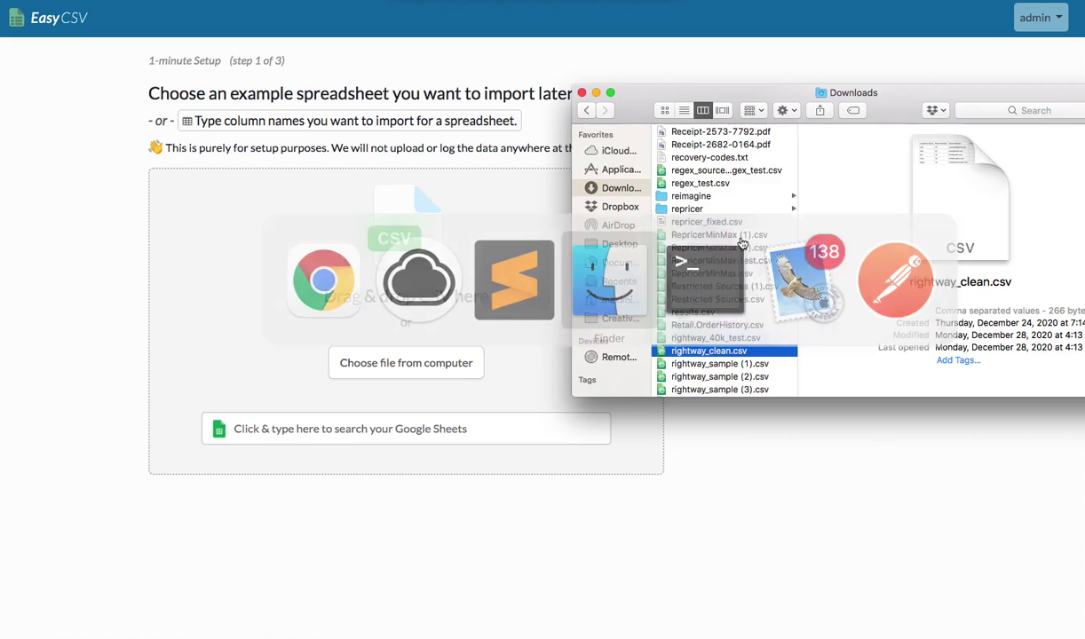
{"action": "key", "text": "space"}
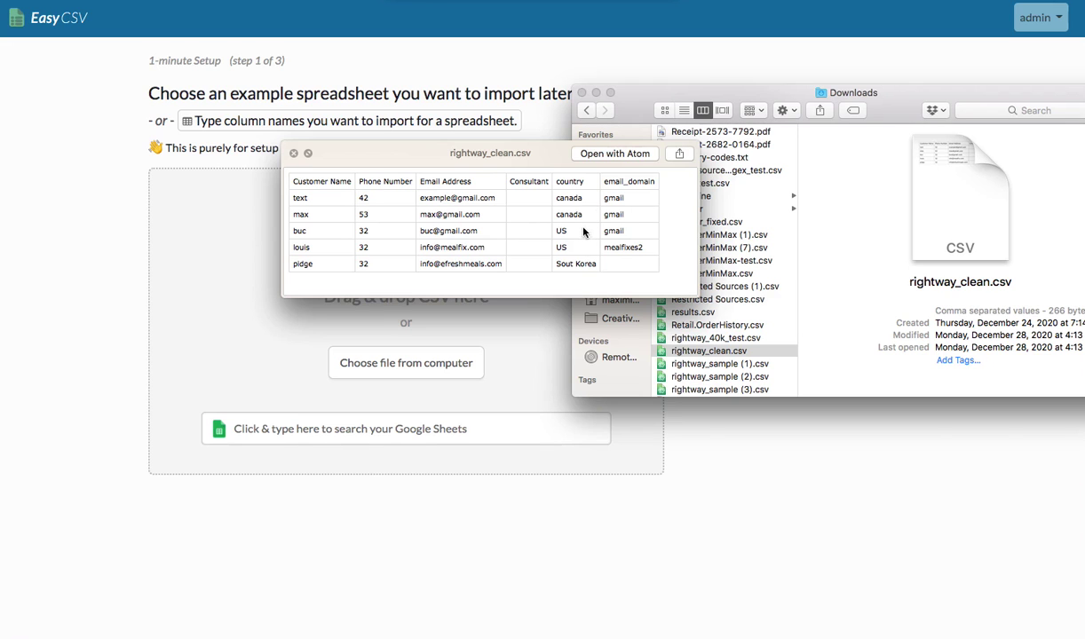
{"action": "left_click", "coordinate": [293, 153]}
{"action": "left_click_drag", "start_coordinate": [710, 351], "coordinate": [251, 267]}
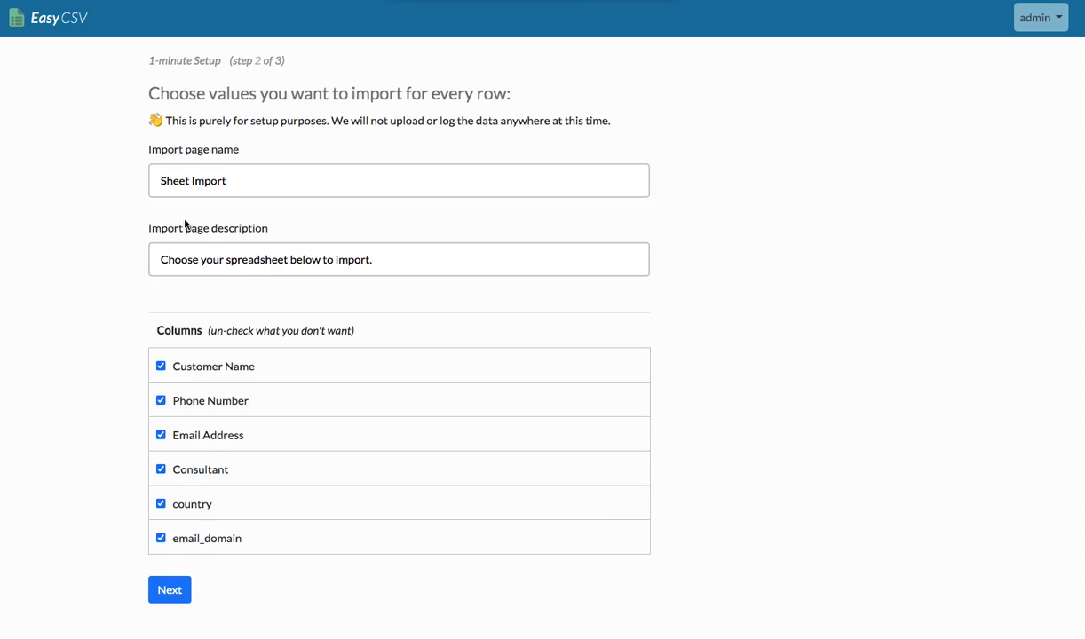
Rename the import page to Dropbox Import.
{"action": "double_click", "coordinate": [166, 181]}
{"action": "type", "text": "Dropbox"}
{"action": "left_click", "coordinate": [90, 283]}
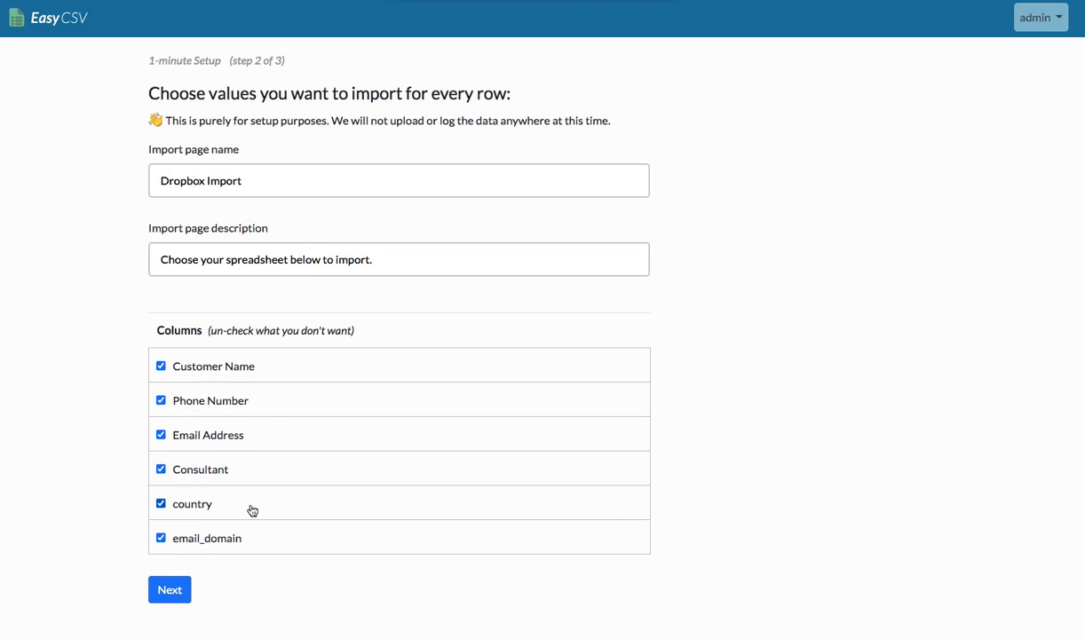
Accept all the columns and choose Dropbox as the destination for the spreadsheet data.
{"action": "left_click", "coordinate": [180, 594]}
{"action": "left_click", "coordinate": [242, 562]}
{"action": "type", "text": "Dropbox"}
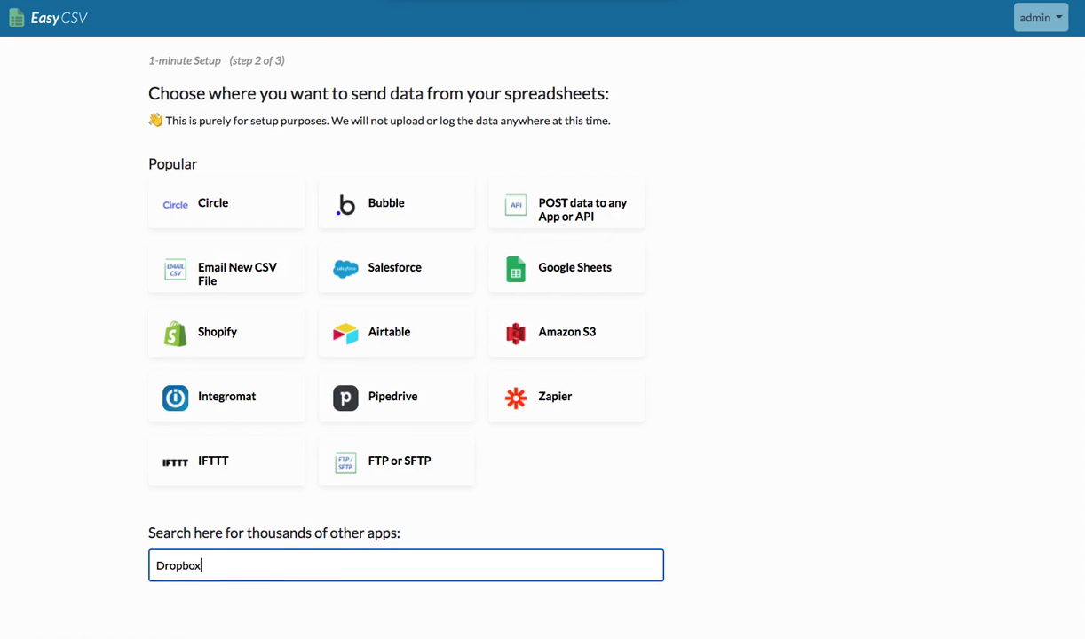
{"action": "scroll", "coordinate": [242, 563], "scroll_direction": "down", "scroll_amount": 1}
{"action": "left_click", "coordinate": [191, 583]}
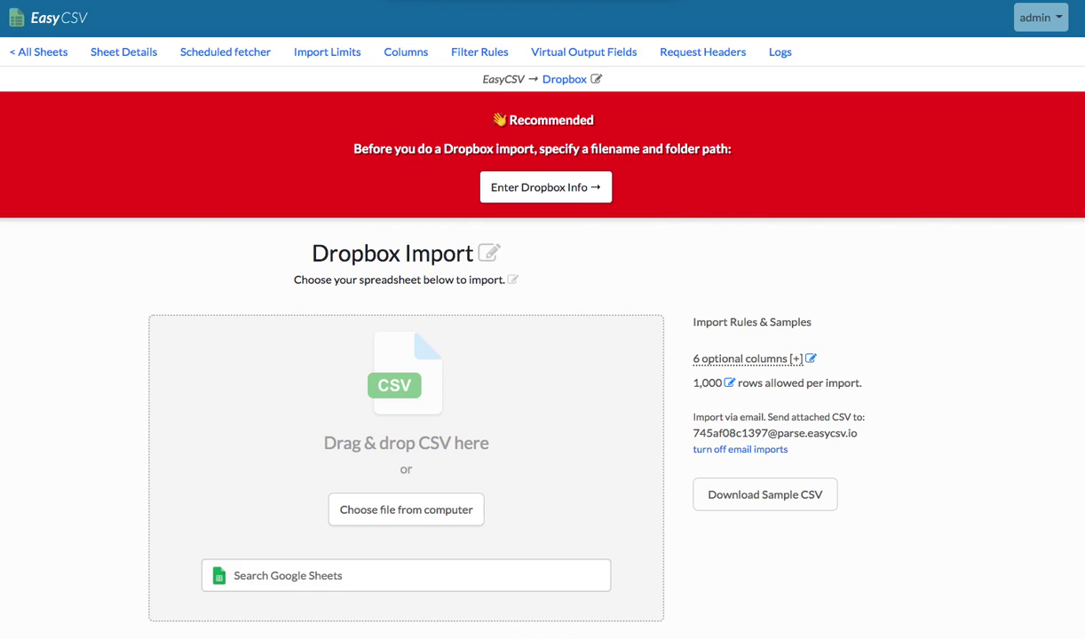
Add rightway_clean.csv from Finder to the Dropbox Import page and run its validation.
{"action": "key", "text": "super+Tab"}
{"action": "left_click_drag", "start_coordinate": [694, 355], "coordinate": [497, 359]}
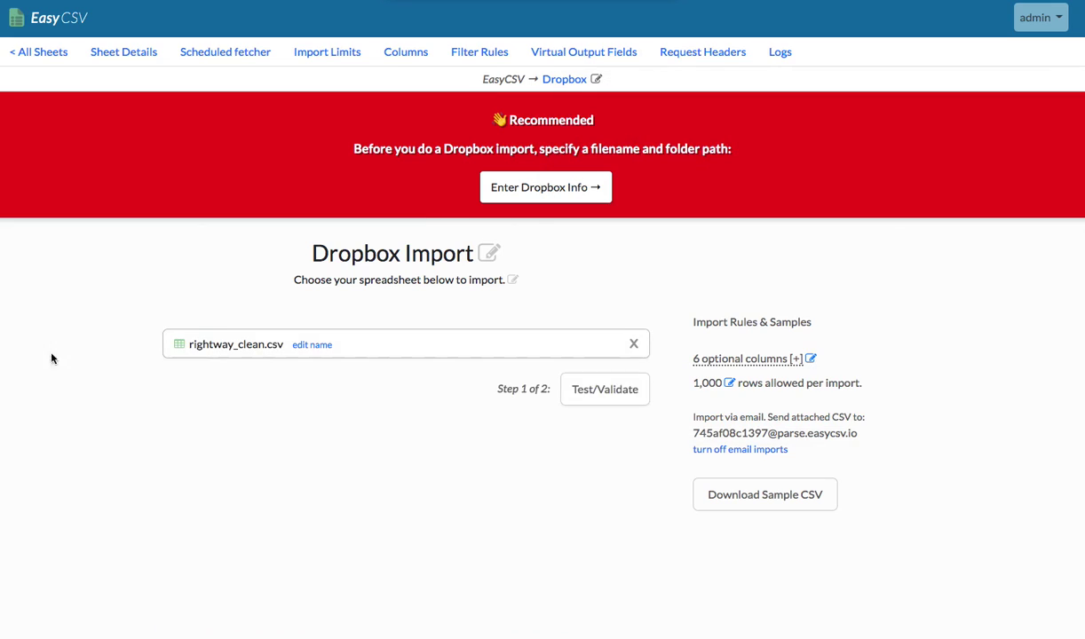
{"action": "left_click", "coordinate": [603, 398]}
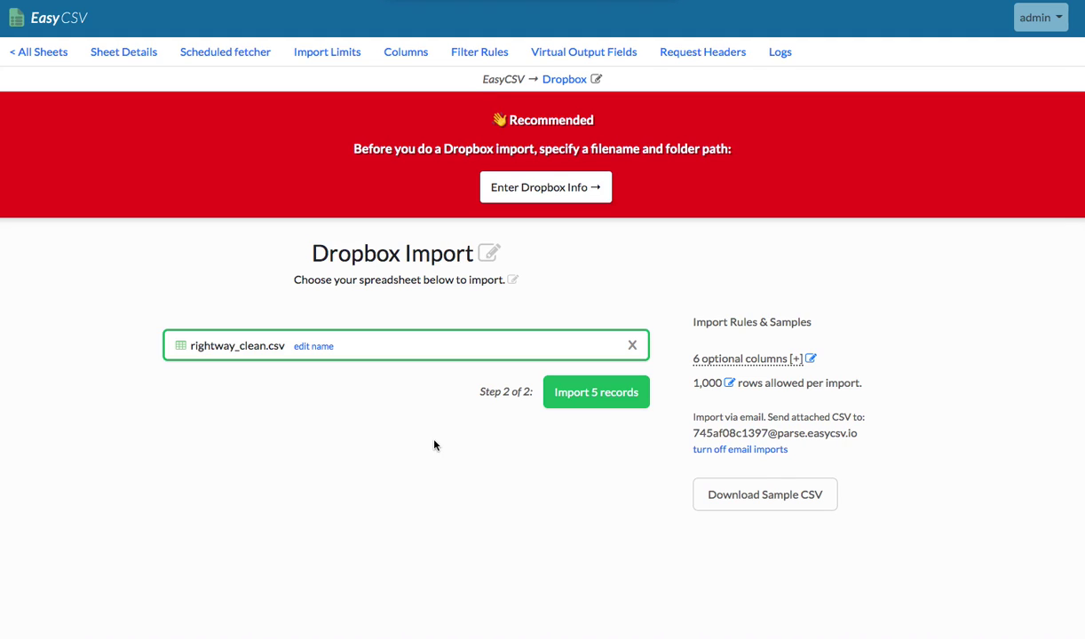
Set the Dropbox output filename to leads_{MMDDYYYY}_{UNIQUE_ID}.csv in the sheet details.
{"action": "left_click", "coordinate": [529, 192]}
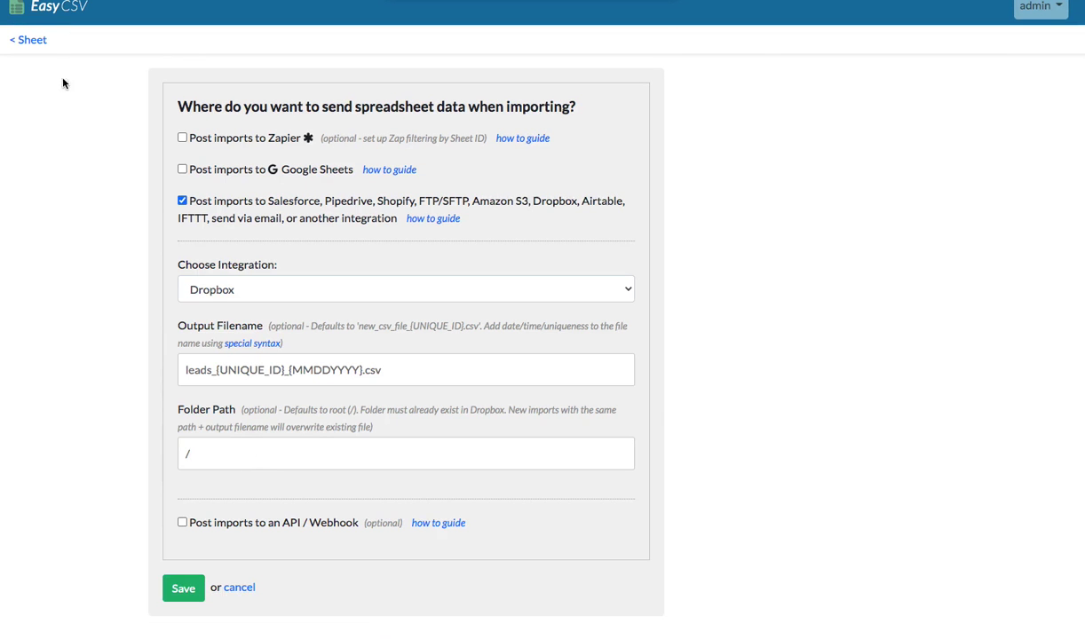
{"action": "left_click", "coordinate": [32, 41]}
{"action": "left_click", "coordinate": [137, 56]}
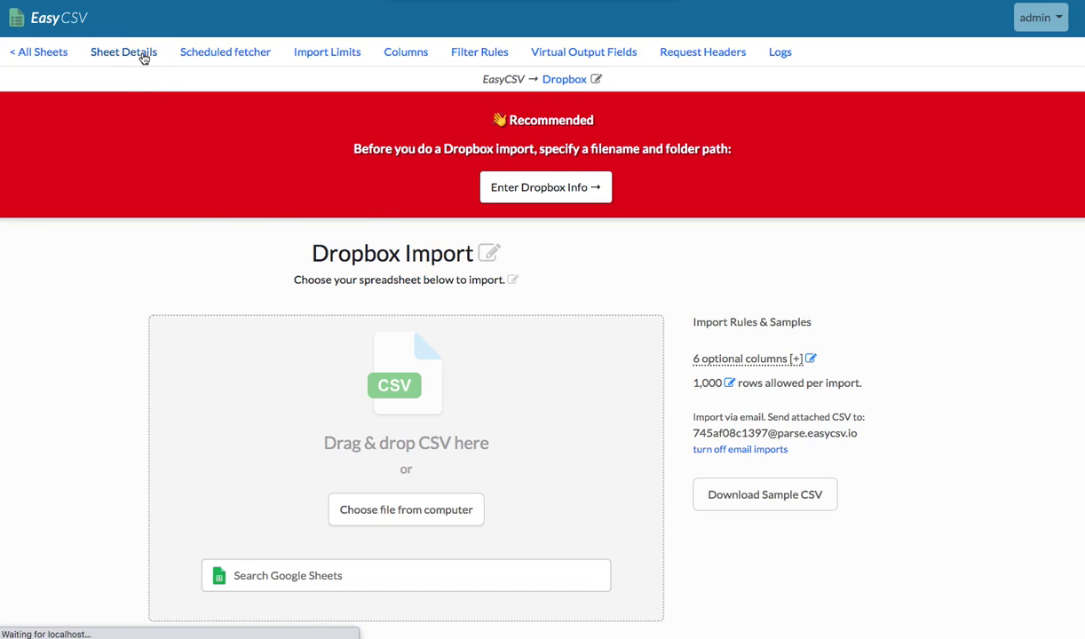
{"action": "scroll", "coordinate": [113, 457], "scroll_direction": "down", "scroll_amount": 5}
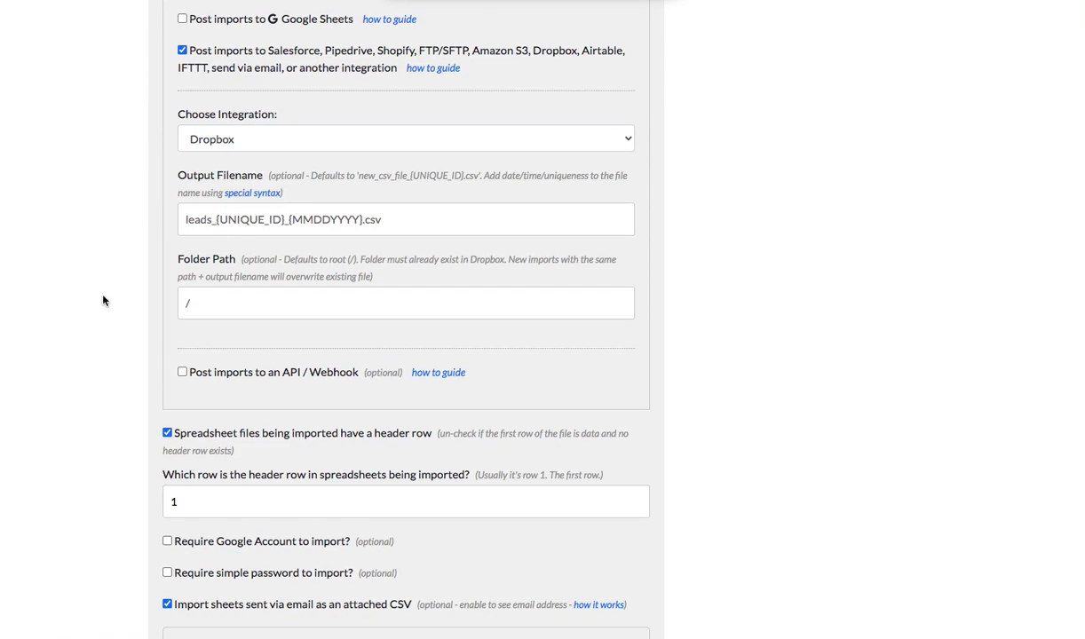
{"action": "scroll", "coordinate": [99, 284], "scroll_direction": "up", "scroll_amount": 1}
{"action": "left_click", "coordinate": [253, 259]}
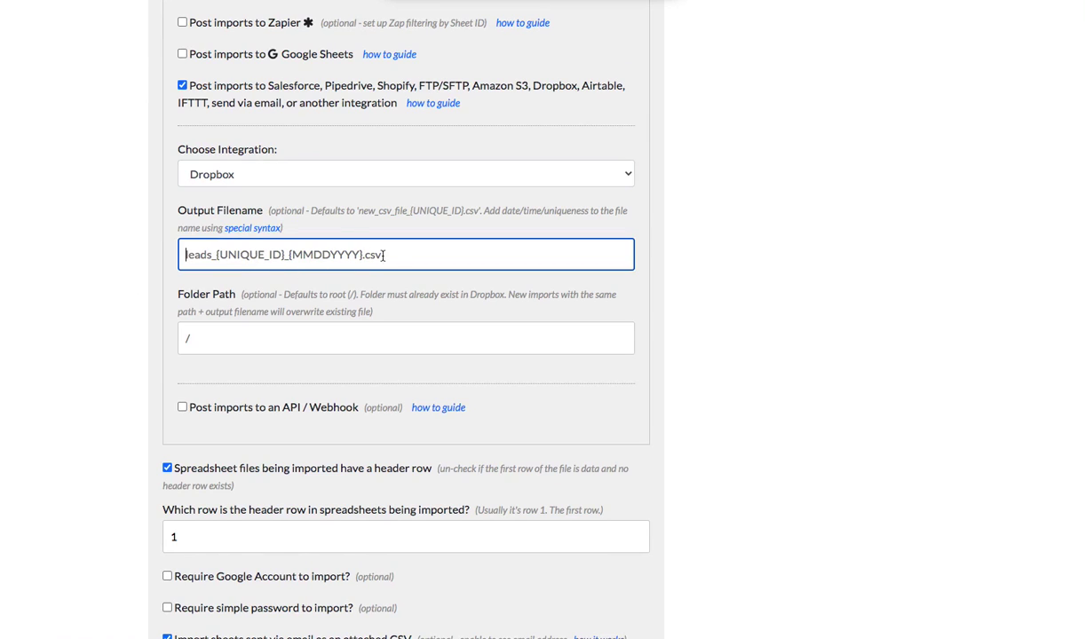
{"action": "type", "text": "leads"}
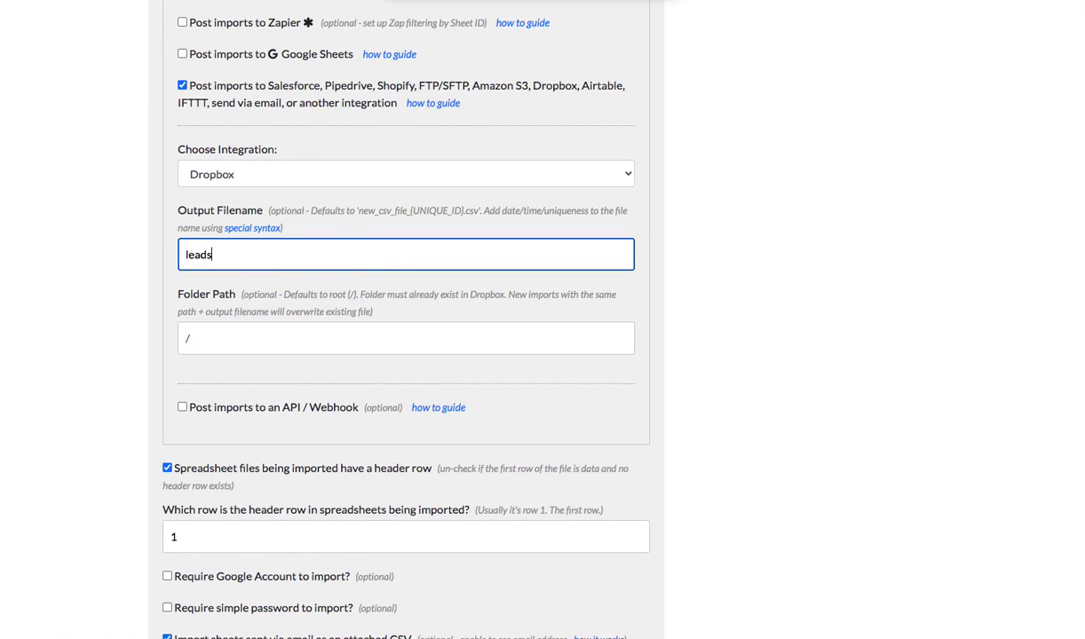
{"action": "type", "text": "_{MMDDYYYY"}
{"action": "type", "text": "_{}"}
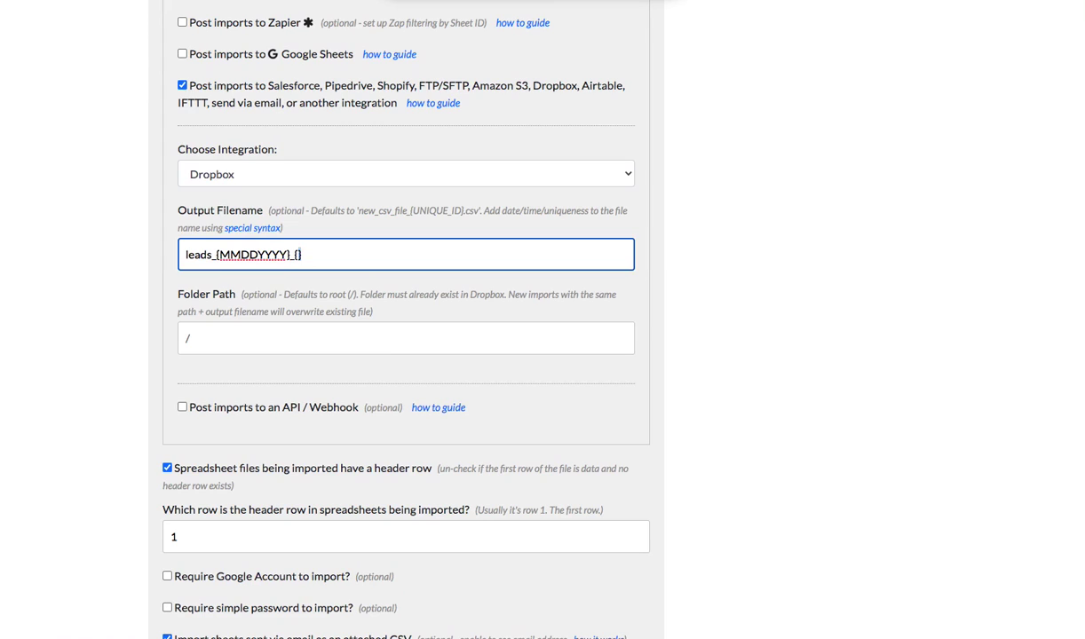
{"action": "type", "text": "UNIQUE_ID"}
{"action": "left_click", "coordinate": [393, 255]}
{"action": "type", "text": ".csc"}
{"action": "key", "text": "BackSpace"}
{"action": "type", "text": "v"}
{"action": "left_click", "coordinate": [108, 302]}
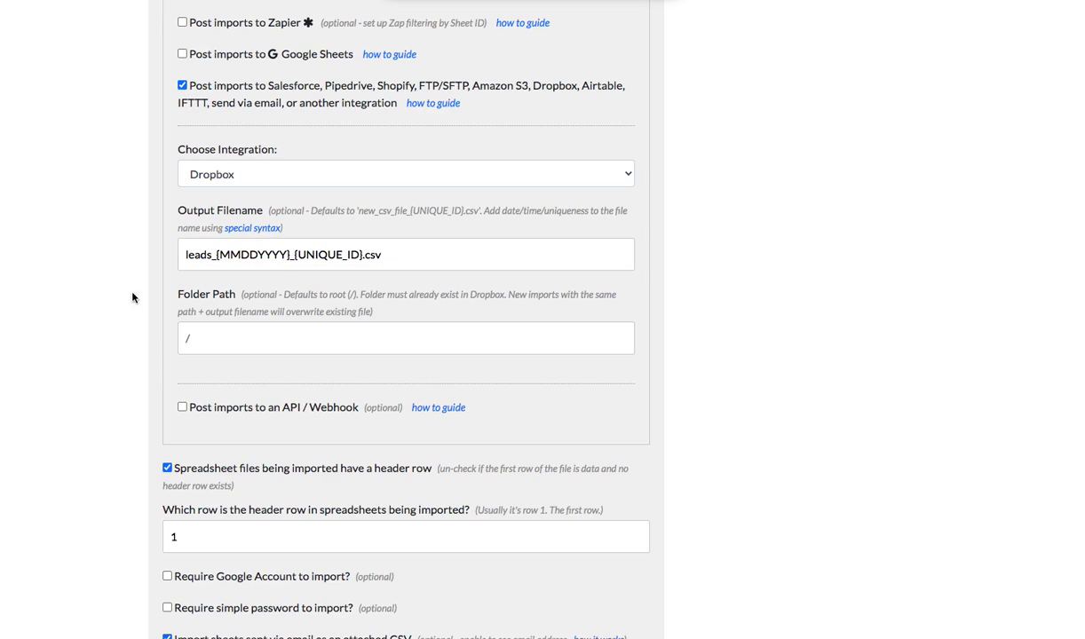
Set the Dropbox folder path to easycsv/imports and save the sheet details.
{"action": "left_click", "coordinate": [226, 337]}
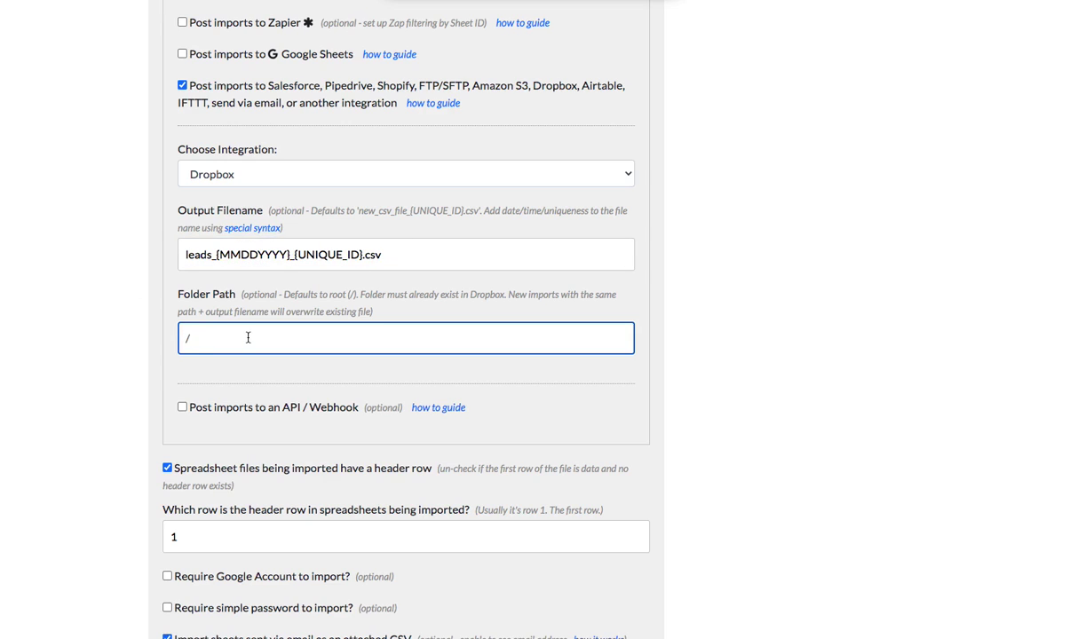
{"action": "type", "text": "easycsv/imports"}
{"action": "scroll", "coordinate": [149, 382], "scroll_direction": "down", "scroll_amount": 10}
{"action": "left_click", "coordinate": [182, 576]}
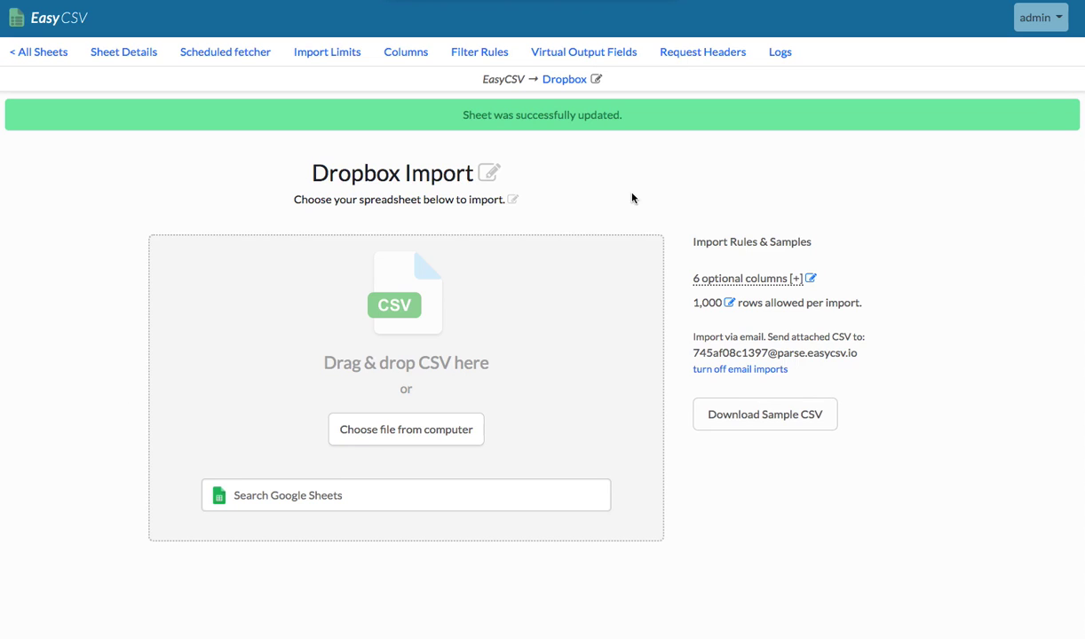
Import rightway_clean.csv from Finder to Dropbox and ready the page for another file.
{"action": "left_click", "coordinate": [727, 351]}
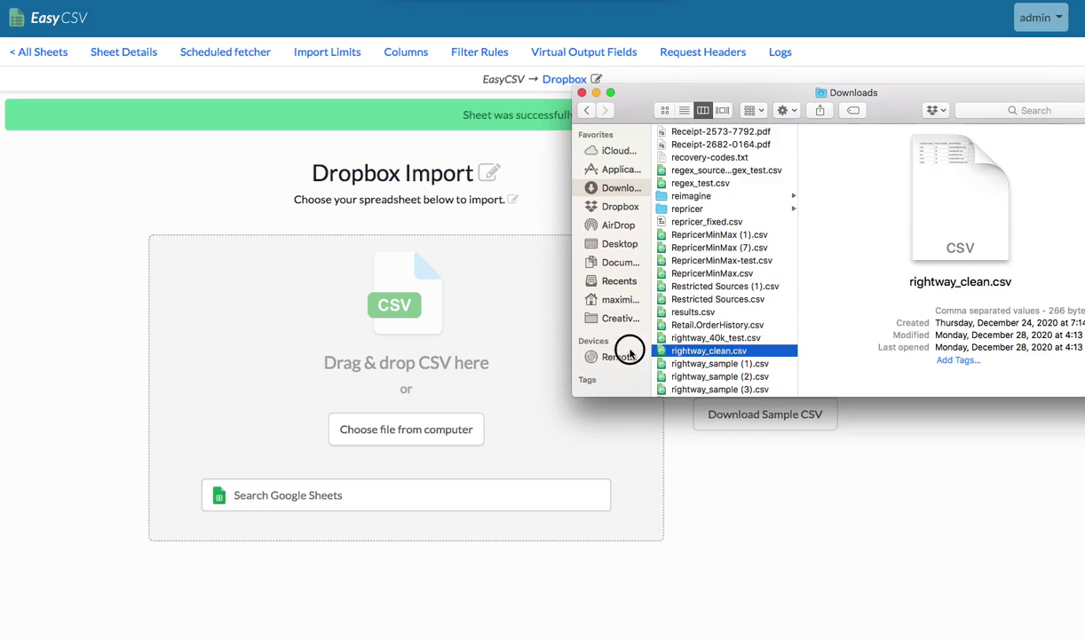
{"action": "left_click_drag", "start_coordinate": [728, 351], "coordinate": [540, 336]}
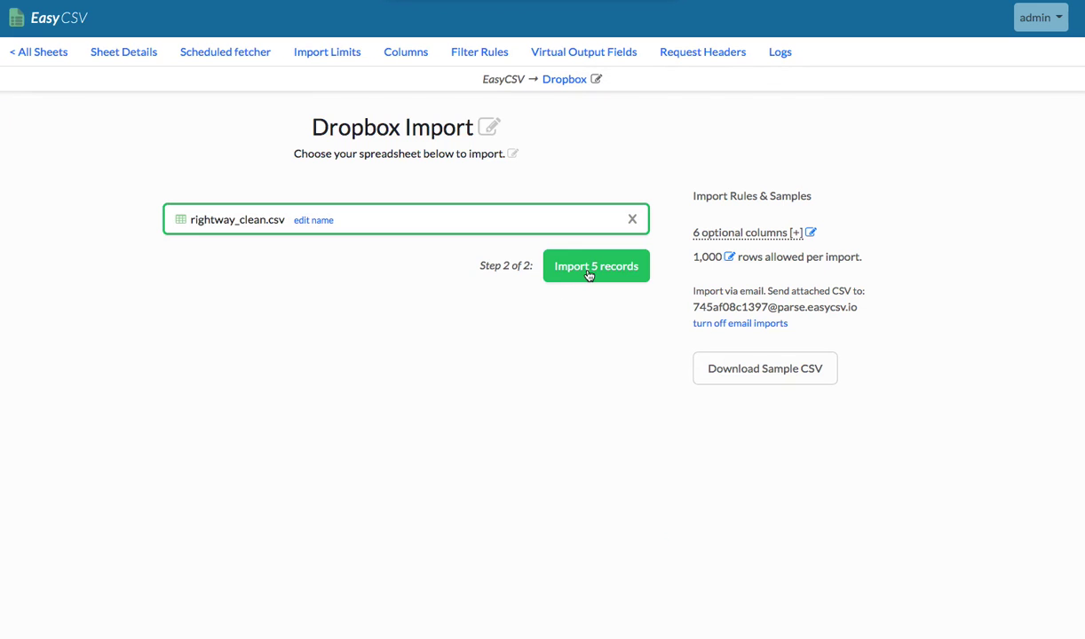
{"action": "left_click", "coordinate": [588, 275]}
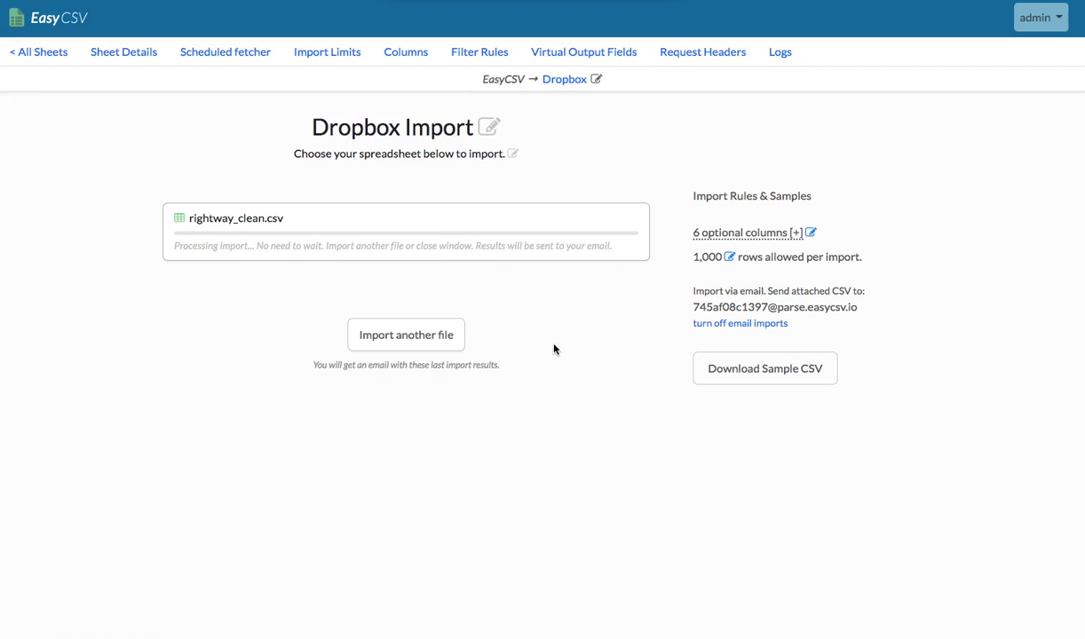
{"action": "left_click", "coordinate": [452, 340]}
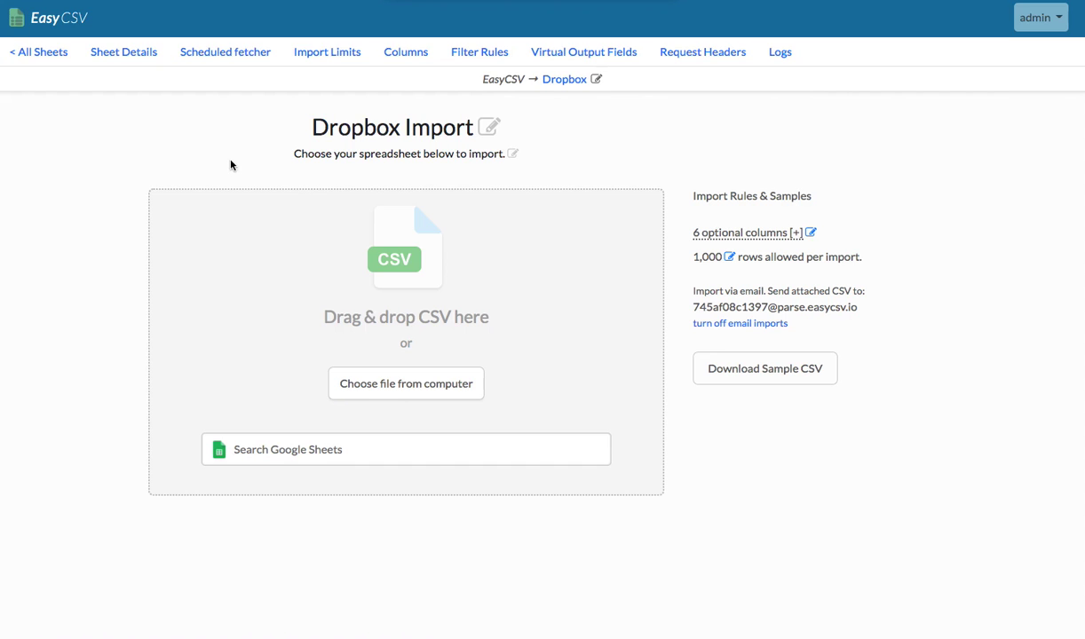
Check the columns of rightway_clean.csv and save a filter rule importing only rows whose country text contains canada.
{"action": "key", "text": "super+Tab"}
{"action": "key", "text": "space"}
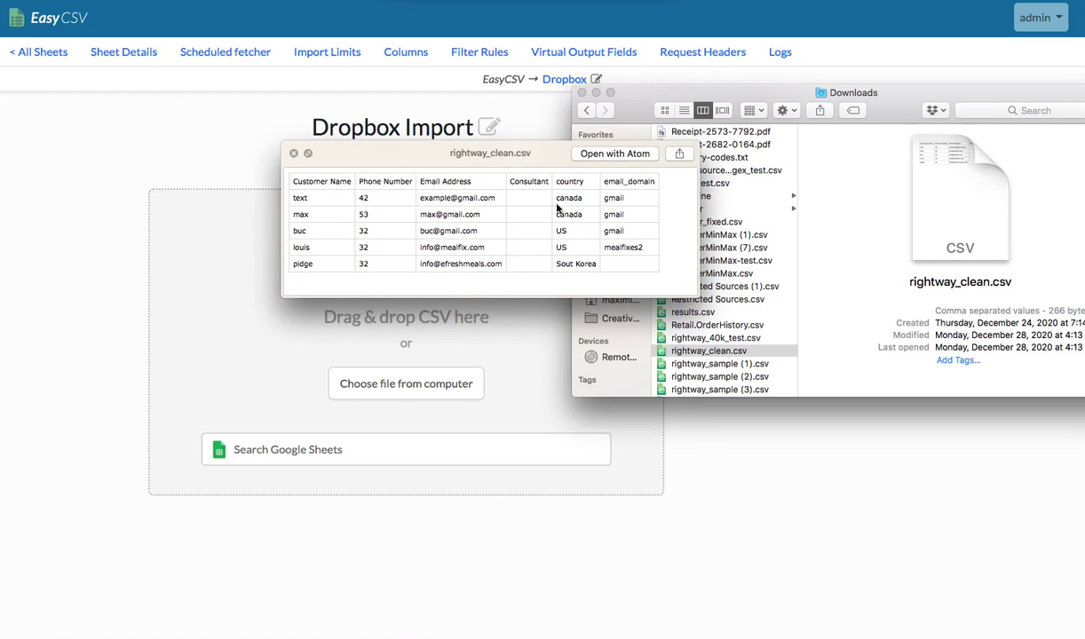
{"action": "left_click", "coordinate": [242, 127]}
{"action": "left_click", "coordinate": [477, 52]}
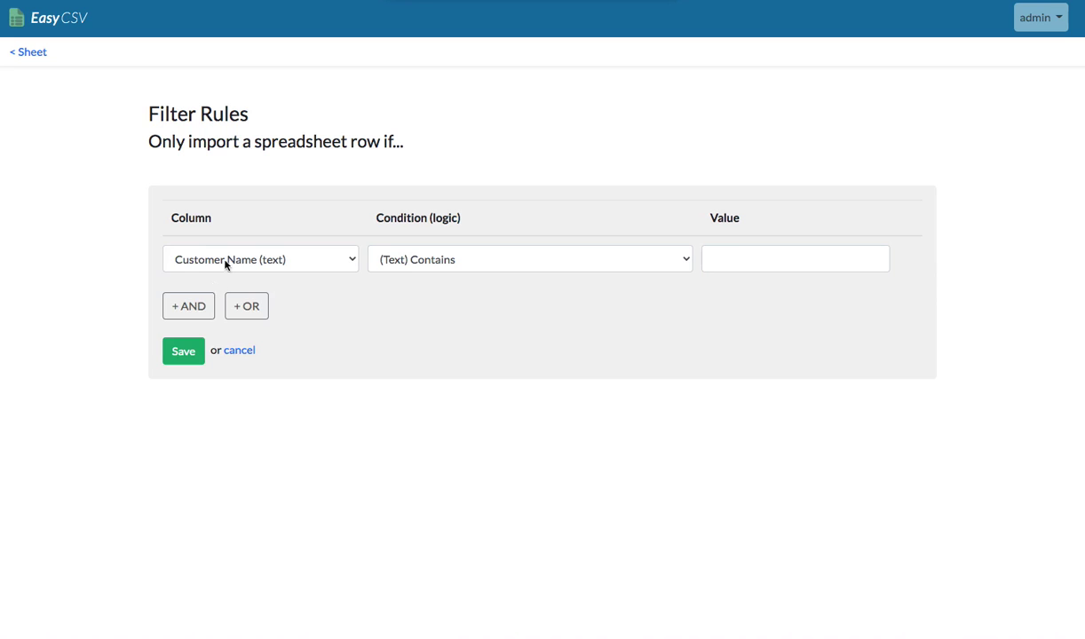
{"action": "left_click", "coordinate": [228, 262]}
{"action": "left_click", "coordinate": [231, 319]}
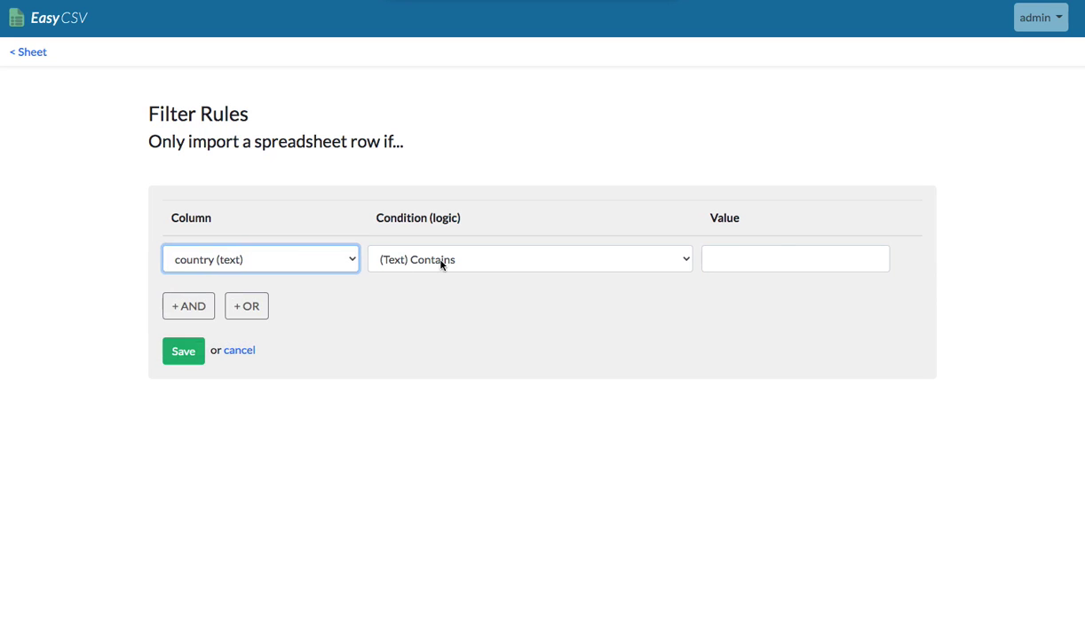
{"action": "left_click", "coordinate": [777, 257]}
{"action": "type", "text": "canada"}
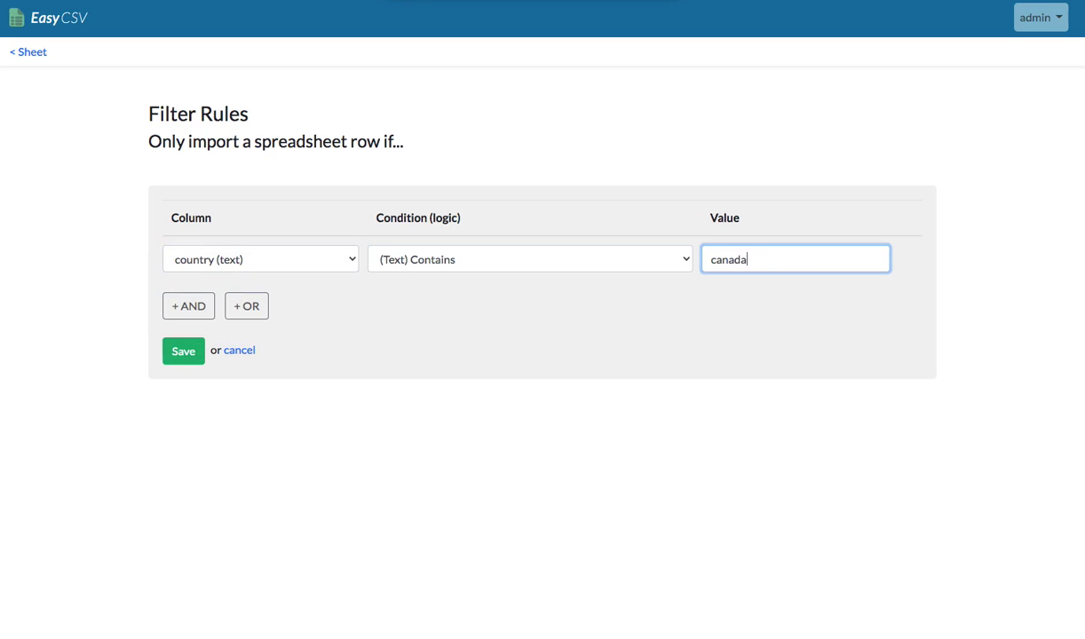
{"action": "left_click", "coordinate": [176, 352]}
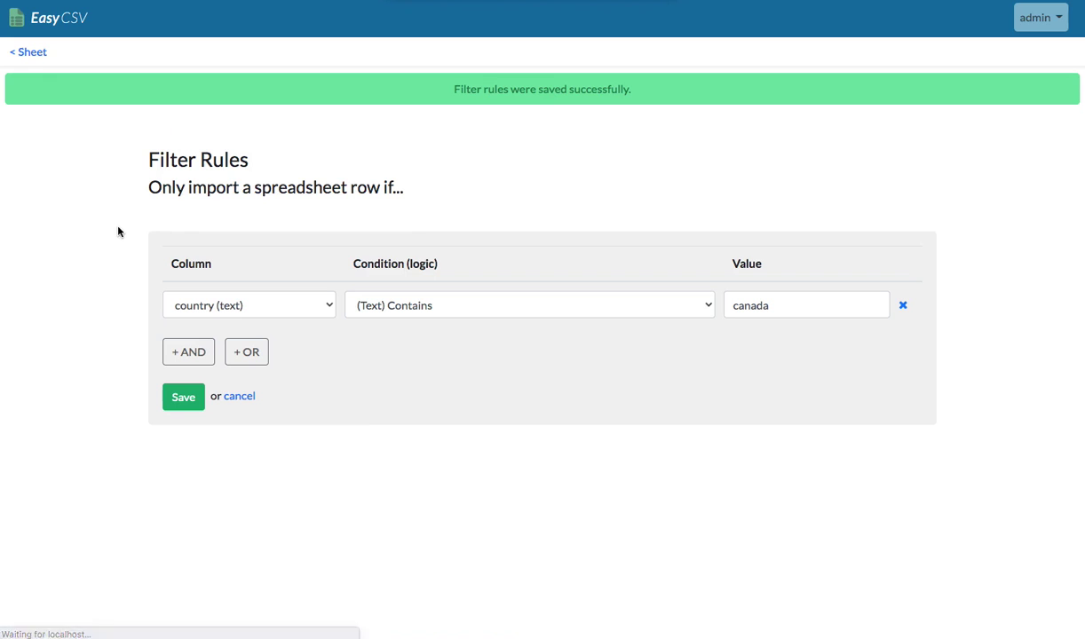
{"action": "left_click", "coordinate": [33, 52]}
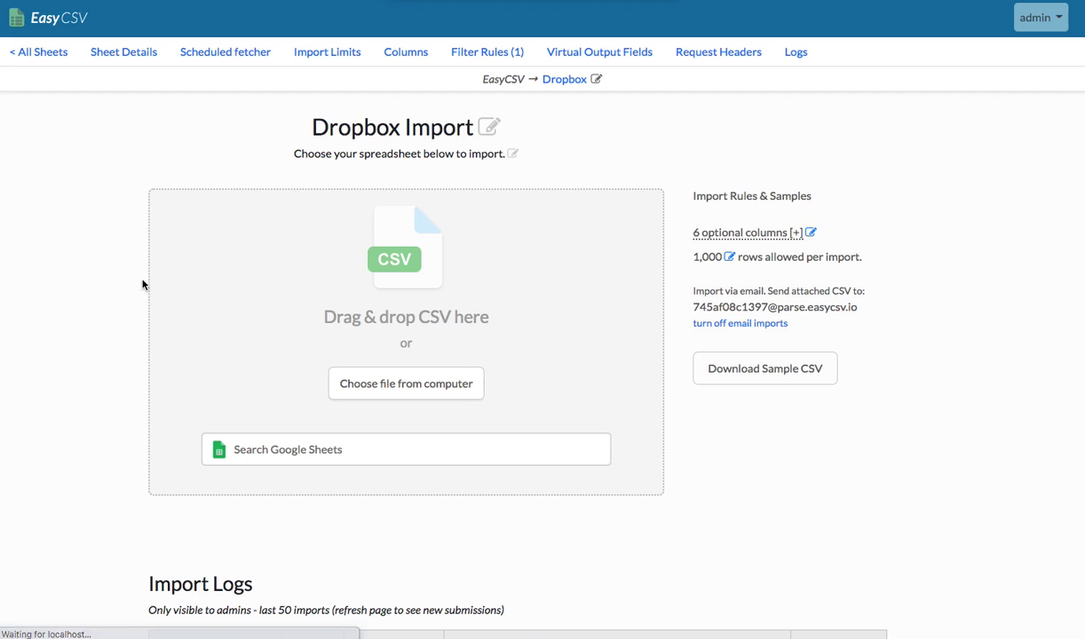
Validate rightway_clean.csv against the filter rule, expanding the filtered-out rows, and import the remaining records.
{"action": "key", "text": "super+Tab"}
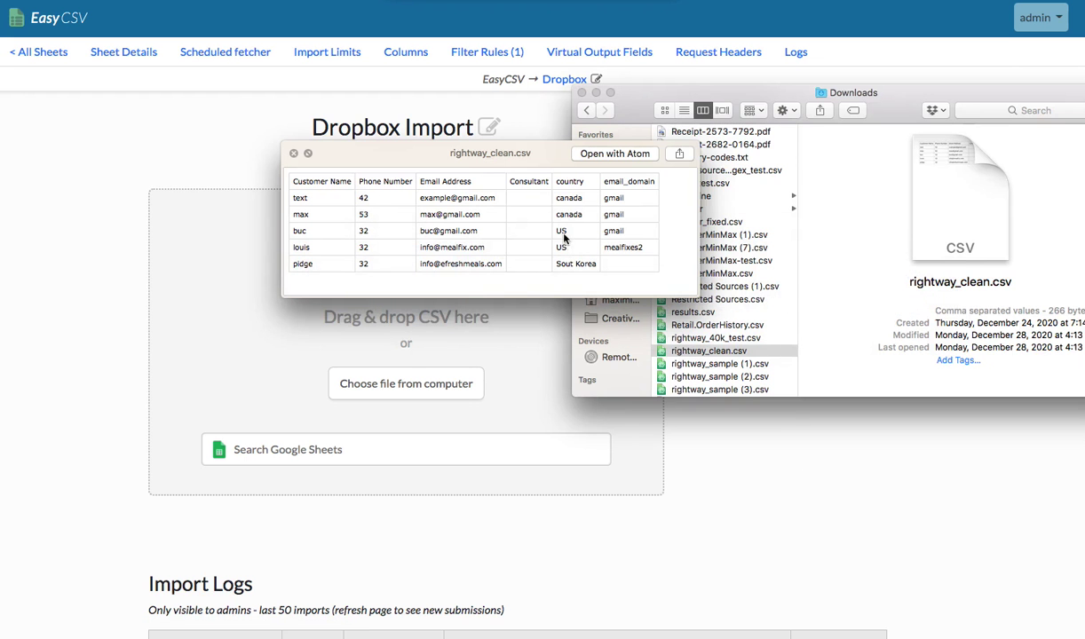
{"action": "left_click", "coordinate": [293, 153]}
{"action": "left_click_drag", "start_coordinate": [696, 356], "coordinate": [484, 348]}
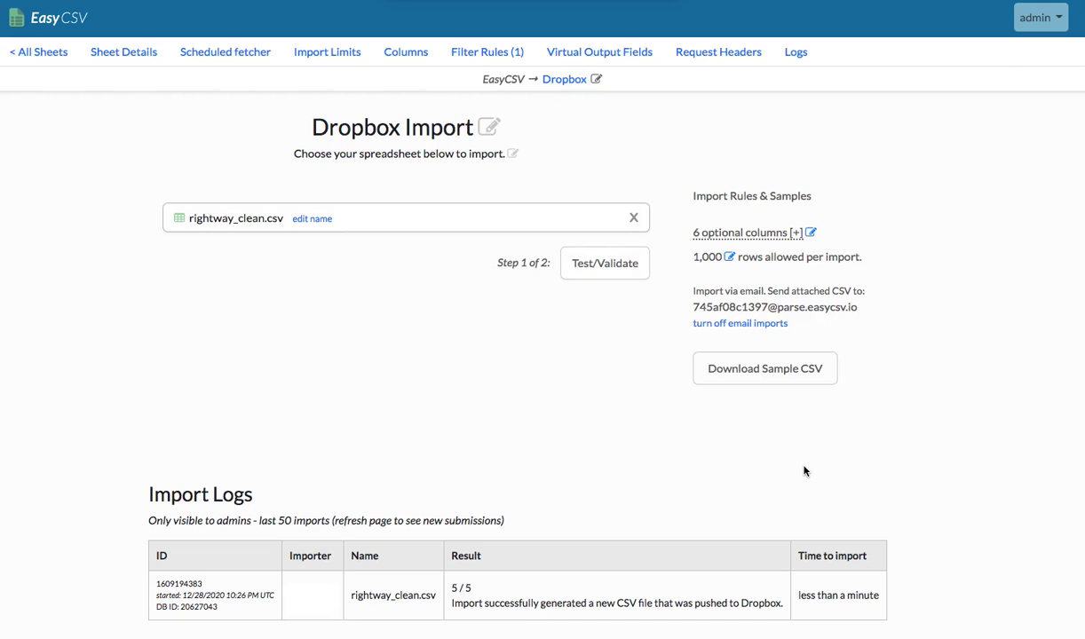
{"action": "left_click_drag", "start_coordinate": [693, 307], "coordinate": [858, 313]}
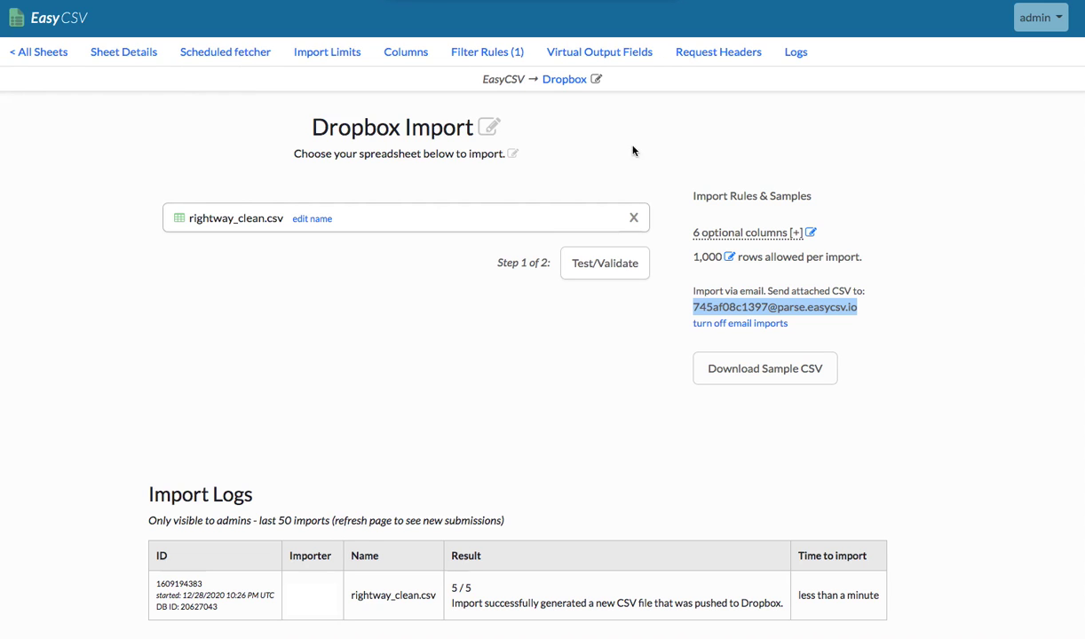
{"action": "left_click", "coordinate": [599, 255]}
{"action": "left_click", "coordinate": [222, 238]}
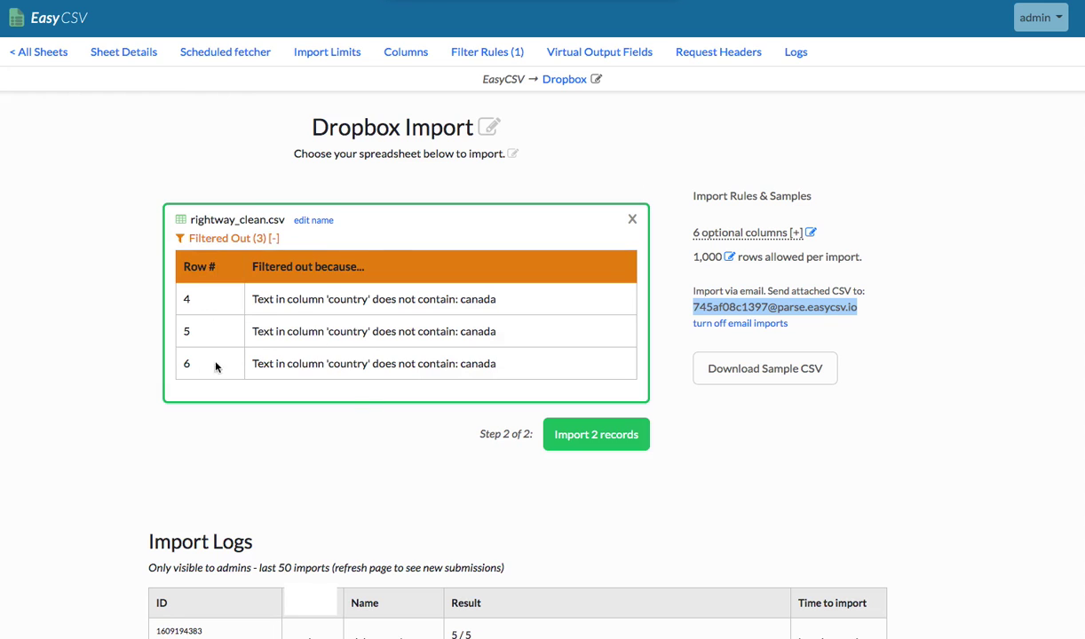
{"action": "left_click", "coordinate": [596, 439]}
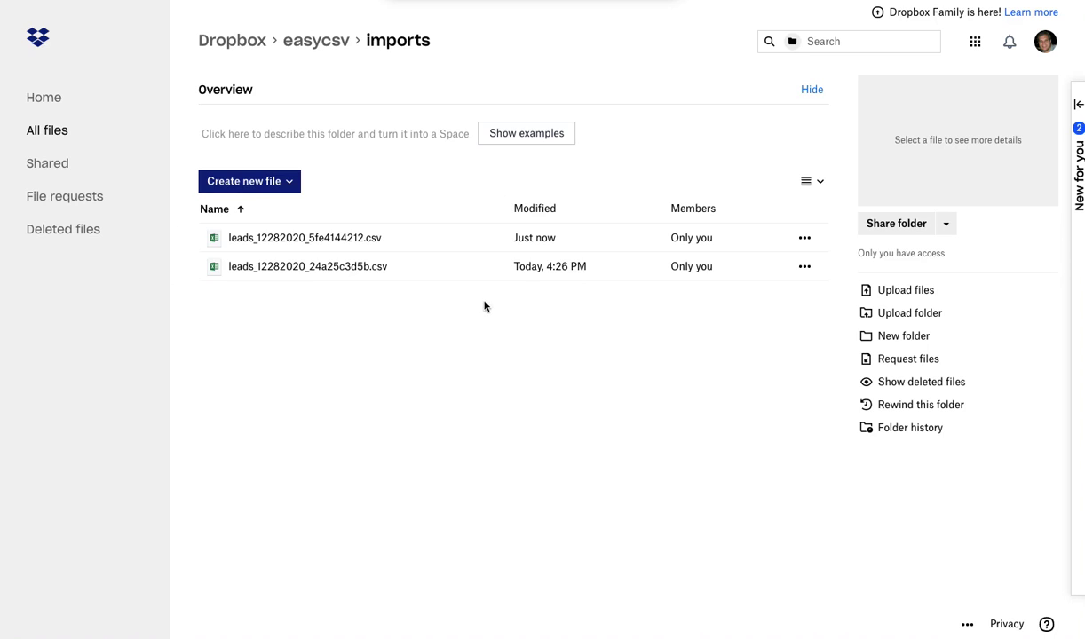
Examine the newest leads CSV in Dropbox's easycsv/imports folder and return EasyCSV to a fresh import page.
{"action": "left_click", "coordinate": [337, 238]}
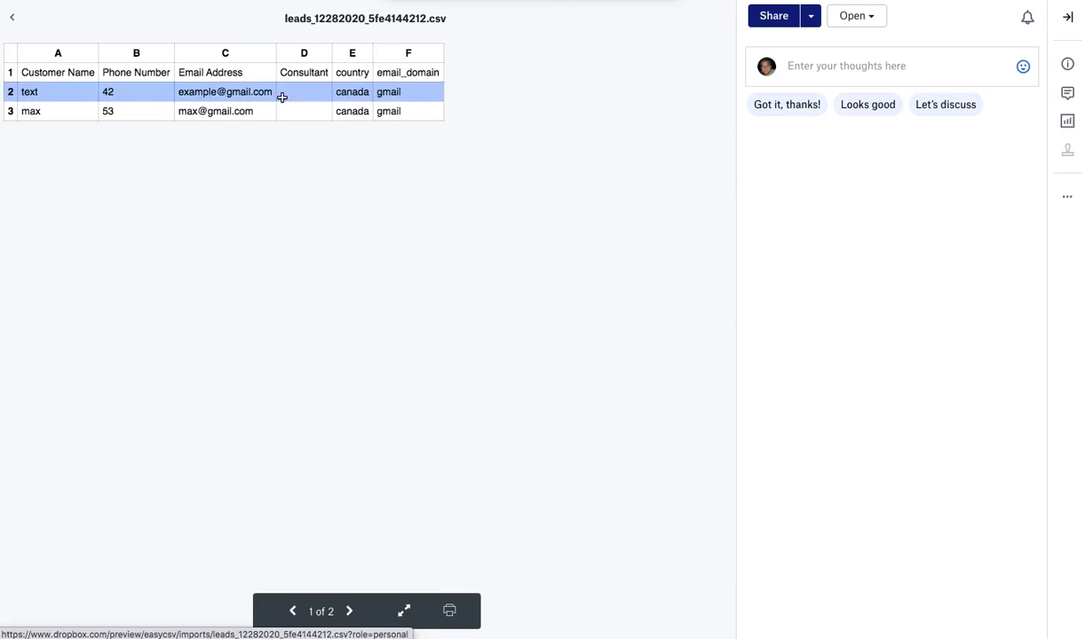
{"action": "left_click", "coordinate": [14, 20]}
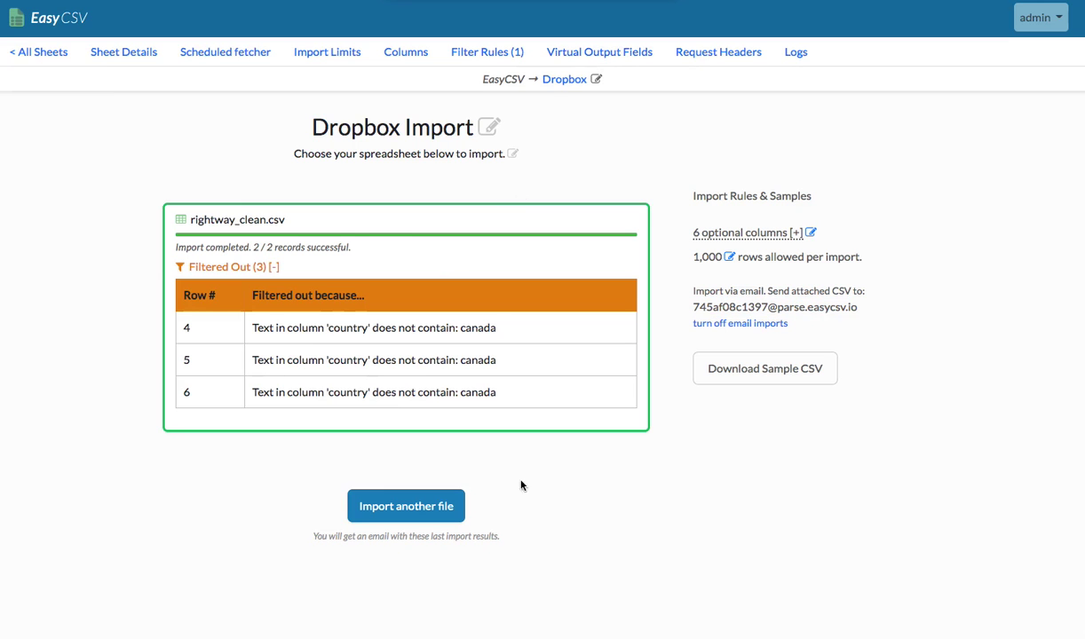
{"action": "left_click", "coordinate": [406, 506]}
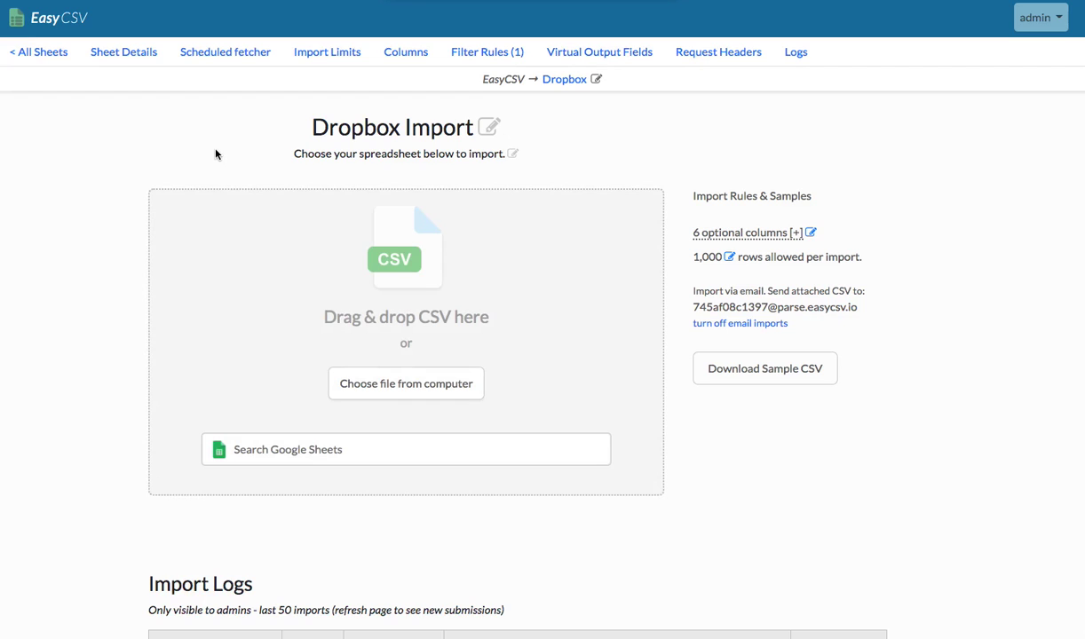